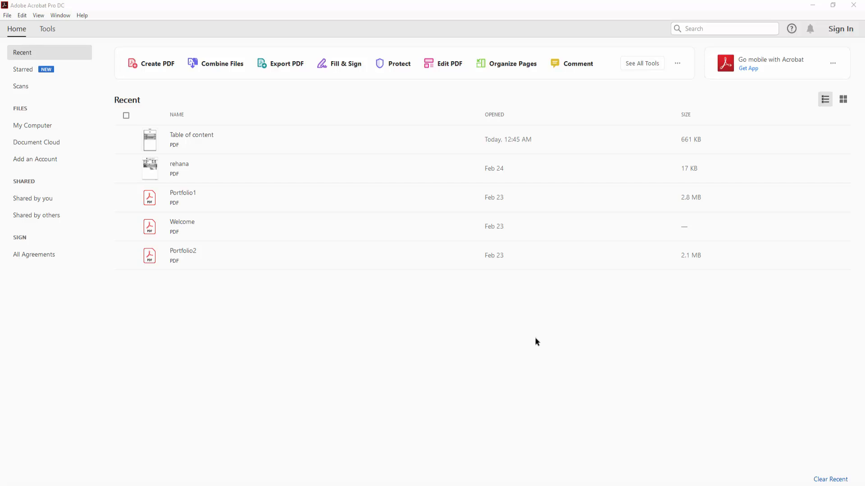
Open the Report PDF and bring up the commenting tools at the Description section on page 3.
{"action": "left_click", "coordinate": [199, 139]}
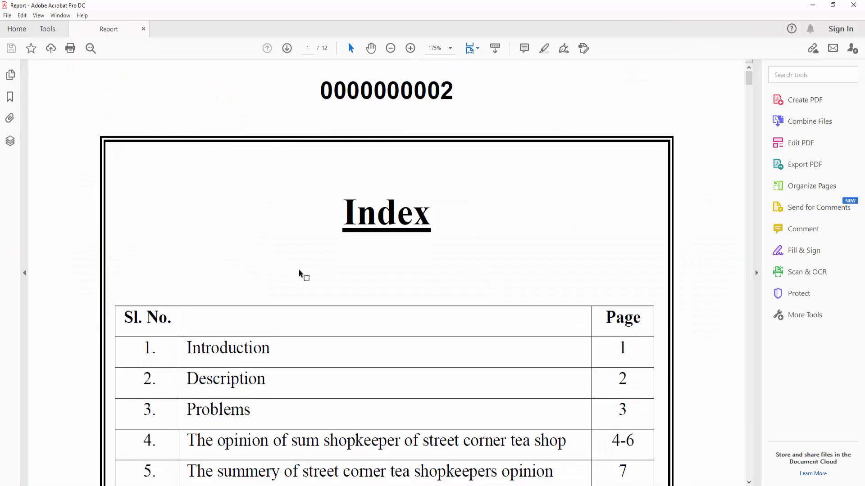
{"action": "scroll", "coordinate": [302, 273], "scroll_direction": "down", "scroll_amount": 3}
{"action": "scroll", "coordinate": [304, 270], "scroll_direction": "down", "scroll_amount": 10}
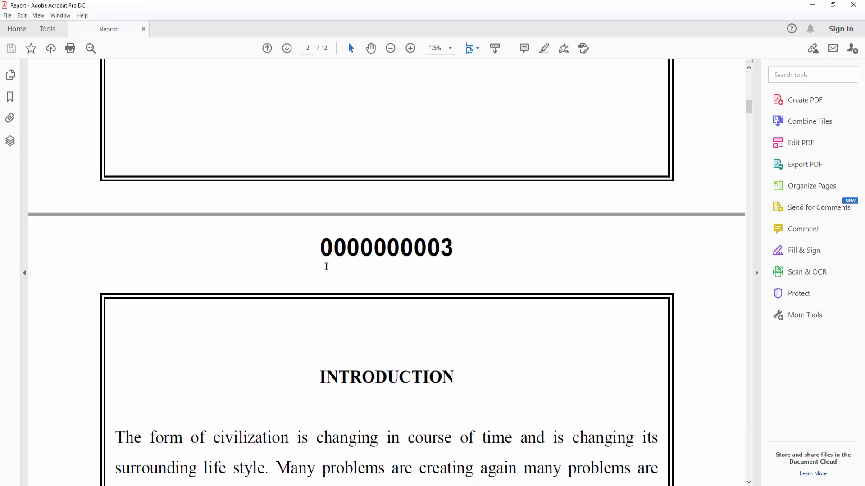
{"action": "scroll", "coordinate": [326, 269], "scroll_direction": "down", "scroll_amount": 2}
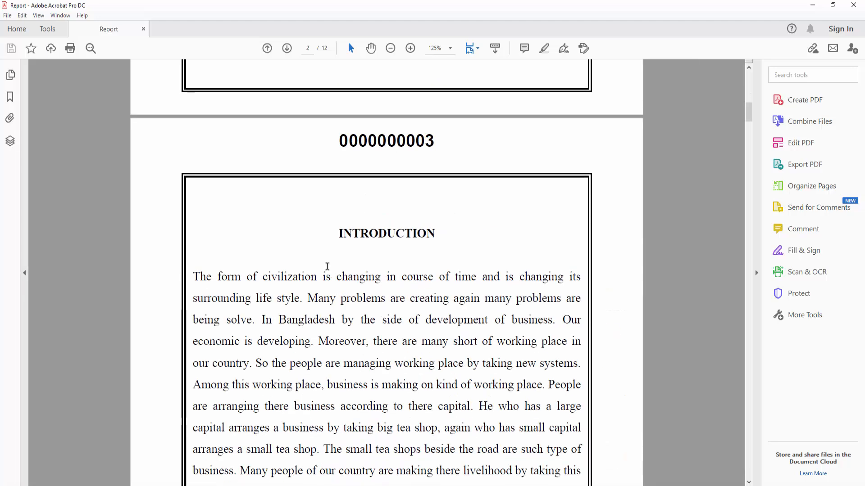
{"action": "scroll", "coordinate": [327, 269], "scroll_direction": "down", "scroll_amount": 4}
{"action": "scroll", "coordinate": [329, 269], "scroll_direction": "down", "scroll_amount": 10}
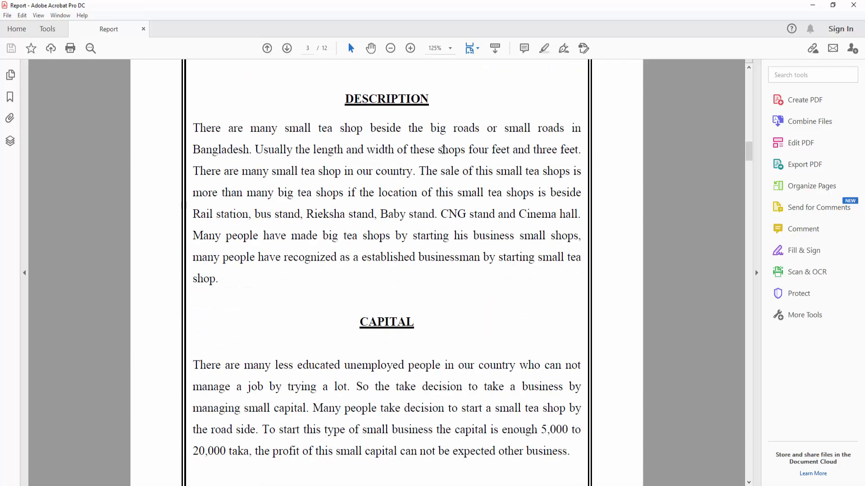
{"action": "left_click", "coordinate": [48, 30]}
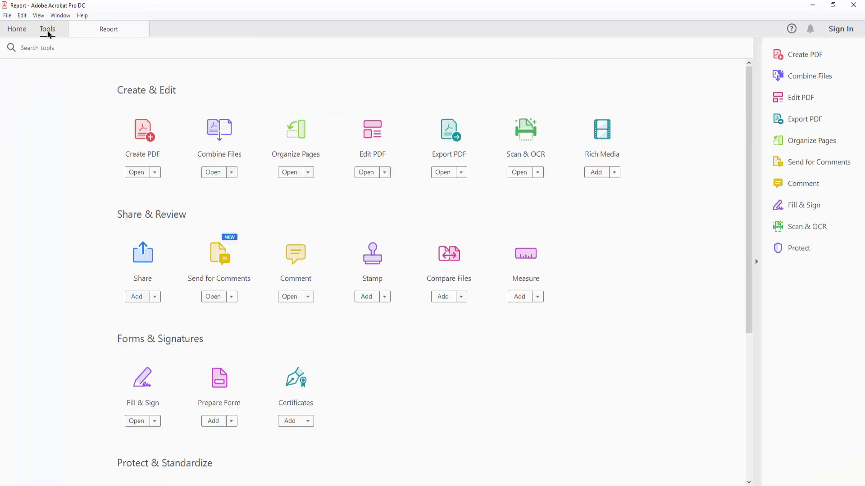
{"action": "left_click", "coordinate": [296, 257]}
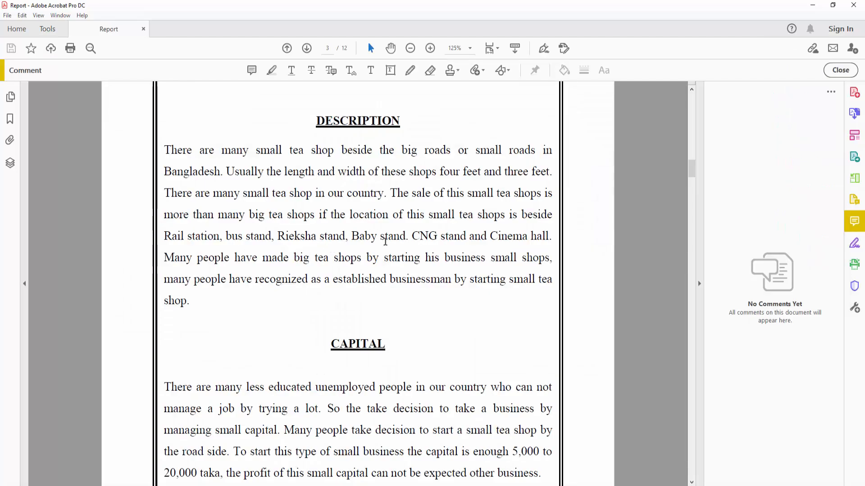
Add a sticky note beside "businessman" in the Description paragraph reading "Add your comment text", and copy that text.
{"action": "left_click", "coordinate": [250, 72]}
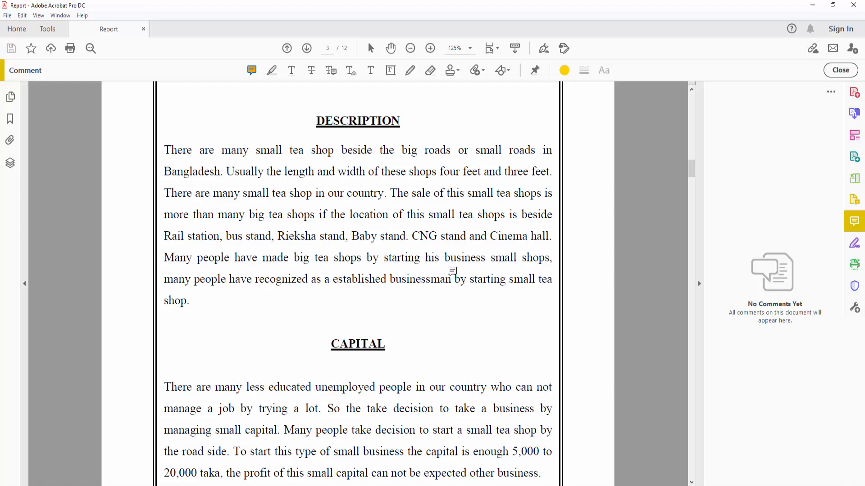
{"action": "left_click", "coordinate": [452, 272]}
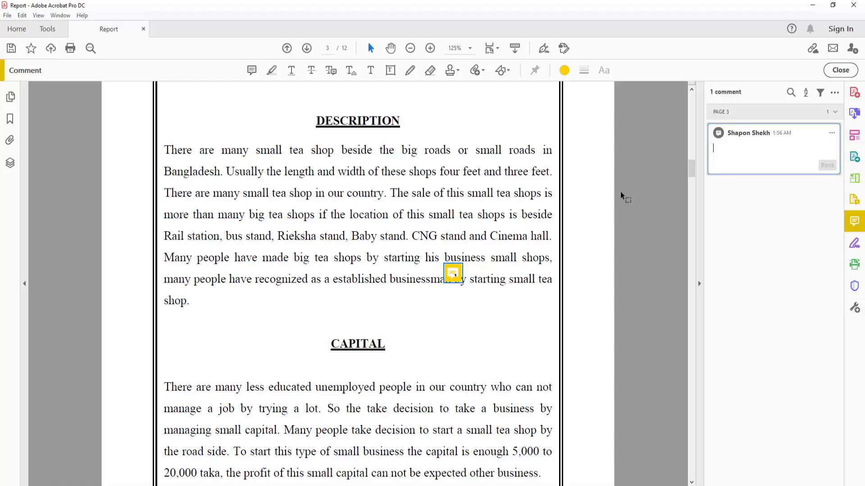
{"action": "type", "text": "Add your comment text"}
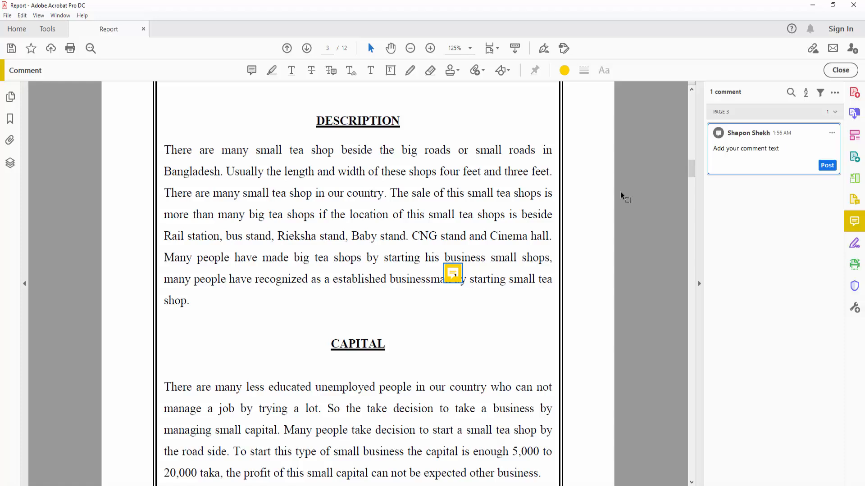
{"action": "key", "text": "ctrl+a"}
{"action": "key", "text": "ctrl+c"}
{"action": "left_click", "coordinate": [387, 317]}
{"action": "scroll", "coordinate": [388, 318], "scroll_direction": "down", "scroll_amount": 3}
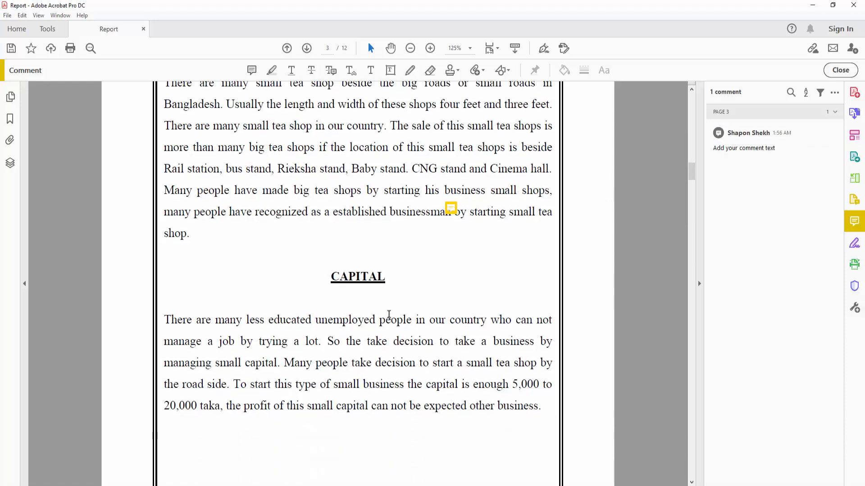
Move the page 3 sticky note slightly upward so it sits above the word "businessman".
{"action": "left_click", "coordinate": [453, 202]}
{"action": "left_click_drag", "start_coordinate": [455, 197], "coordinate": [452, 191]}
{"action": "left_click", "coordinate": [466, 243]}
{"action": "left_click", "coordinate": [460, 250]}
{"action": "left_click_drag", "start_coordinate": [448, 198], "coordinate": [448, 199]}
{"action": "left_click", "coordinate": [469, 249]}
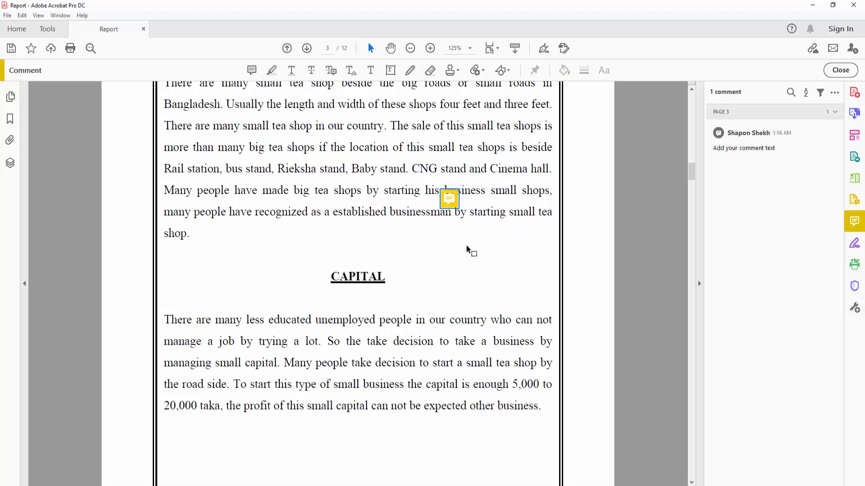
Add a sticky note reading "Add your comment text" after "control." in item (c) on page 4, and nudge it clear of the word.
{"action": "scroll", "coordinate": [467, 250], "scroll_direction": "down", "scroll_amount": 3}
{"action": "scroll", "coordinate": [468, 252], "scroll_direction": "down", "scroll_amount": 12}
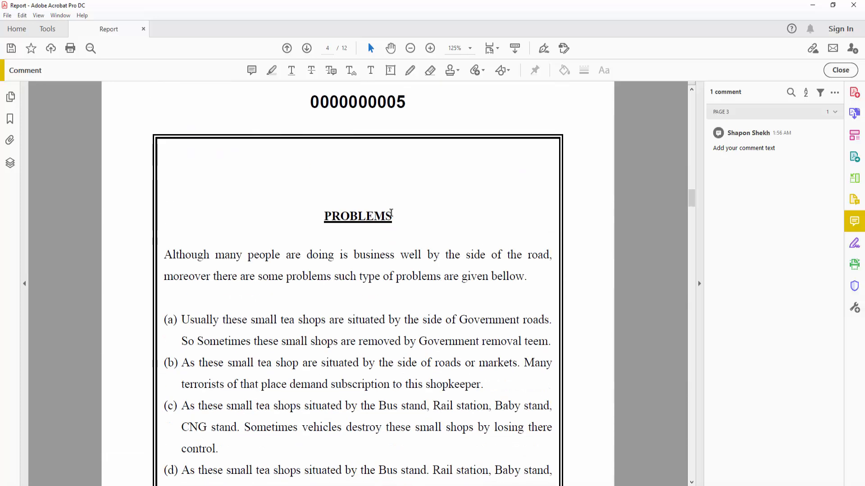
{"action": "scroll", "coordinate": [434, 235], "scroll_direction": "down", "scroll_amount": 5}
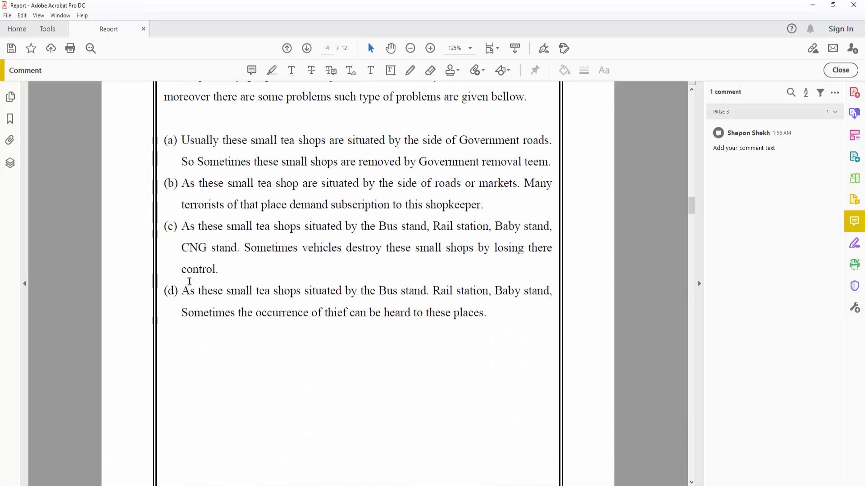
{"action": "left_click", "coordinate": [252, 70]}
{"action": "left_click", "coordinate": [224, 260]}
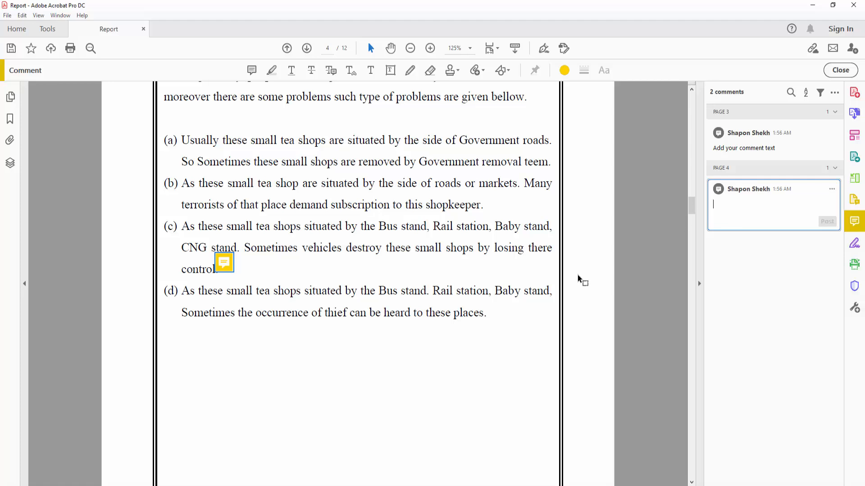
{"action": "key", "text": "ctrl+v"}
{"action": "left_click", "coordinate": [308, 312]}
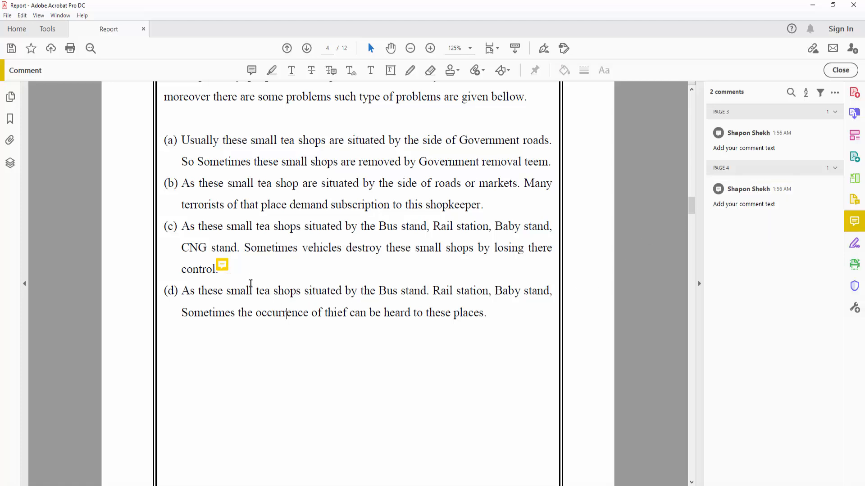
{"action": "left_click", "coordinate": [228, 261]}
{"action": "left_click", "coordinate": [261, 306]}
Post a sticky note reading "Add your comment text" at the end of the shopkeeper opinion heading on page 5.
{"action": "scroll", "coordinate": [316, 326], "scroll_direction": "down", "scroll_amount": 10}
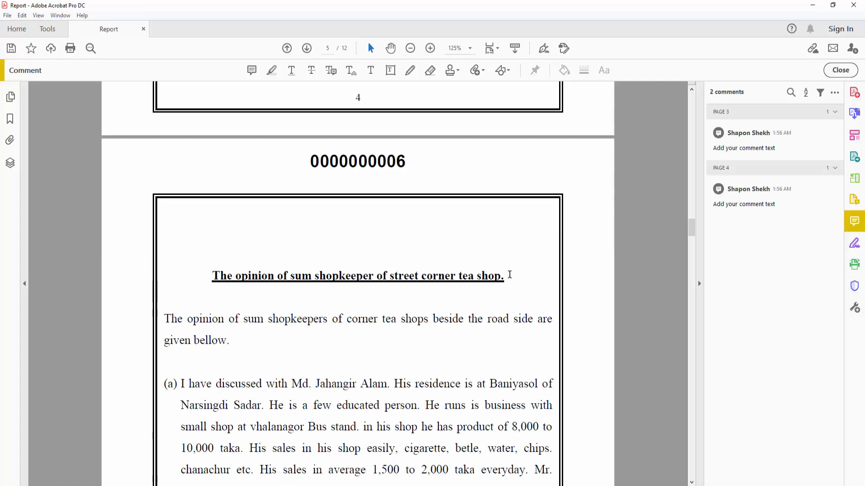
{"action": "left_click", "coordinate": [252, 70]}
{"action": "left_click", "coordinate": [512, 269]}
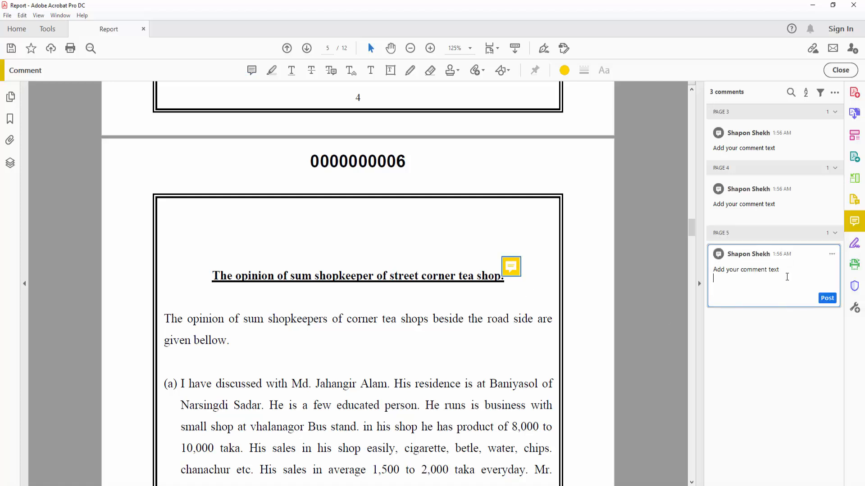
{"action": "left_click_drag", "start_coordinate": [782, 269], "coordinate": [711, 270]}
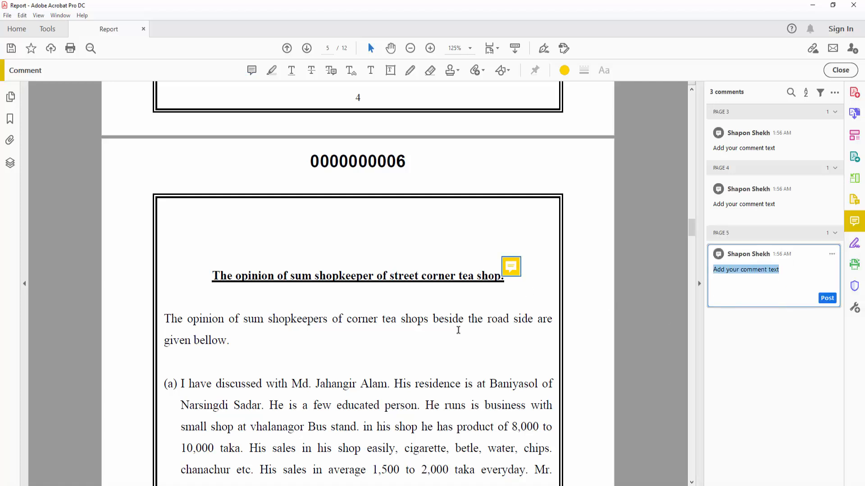
{"action": "left_click", "coordinate": [829, 299]}
Review the posted comments for pages 4, 3 and 5 by selecting each one.
{"action": "left_click", "coordinate": [798, 196]}
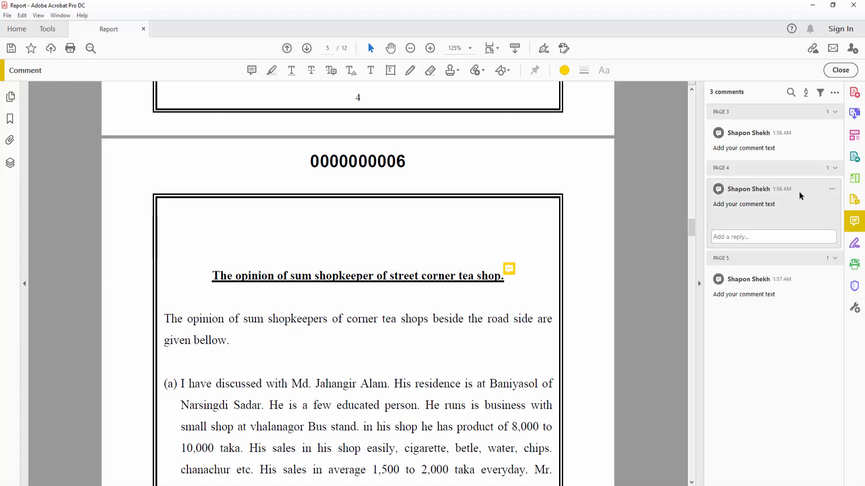
{"action": "left_click", "coordinate": [766, 146]}
{"action": "left_click", "coordinate": [777, 287]}
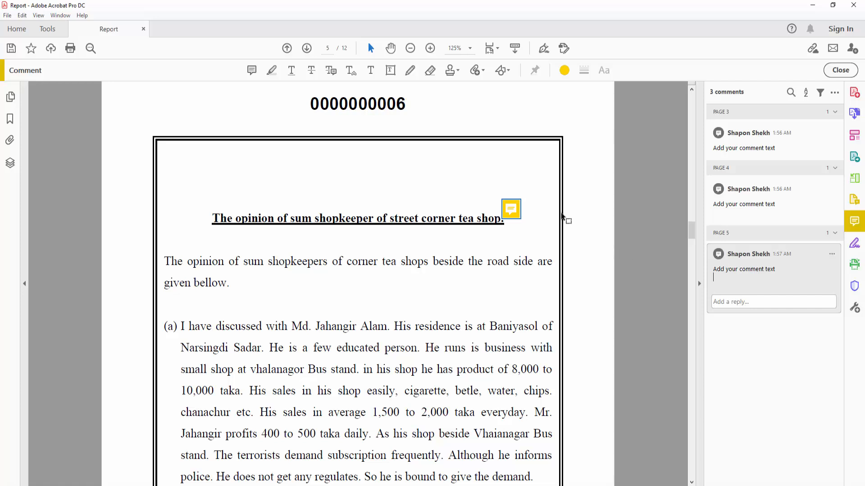
Add a sticky note reading "Add your comment text" after "Subscription every month." in item (b) on page 6.
{"action": "scroll", "coordinate": [399, 315], "scroll_direction": "down", "scroll_amount": 3}
{"action": "scroll", "coordinate": [398, 314], "scroll_direction": "down", "scroll_amount": 15}
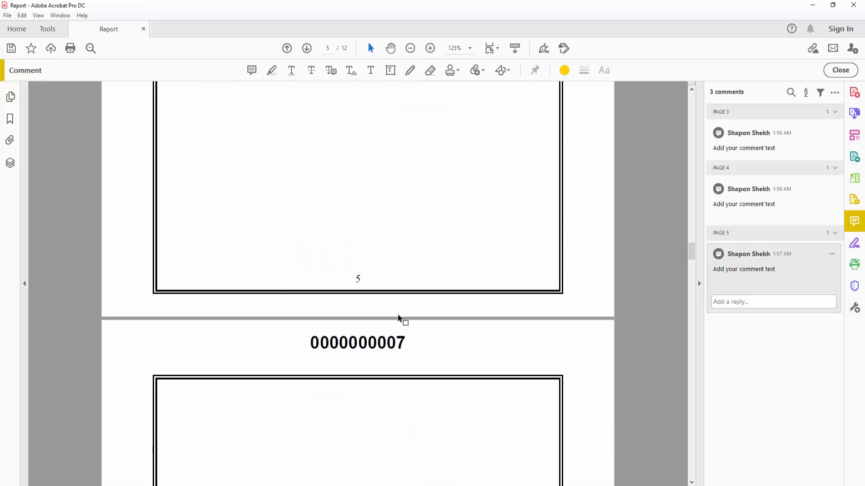
{"action": "left_click", "coordinate": [251, 70]}
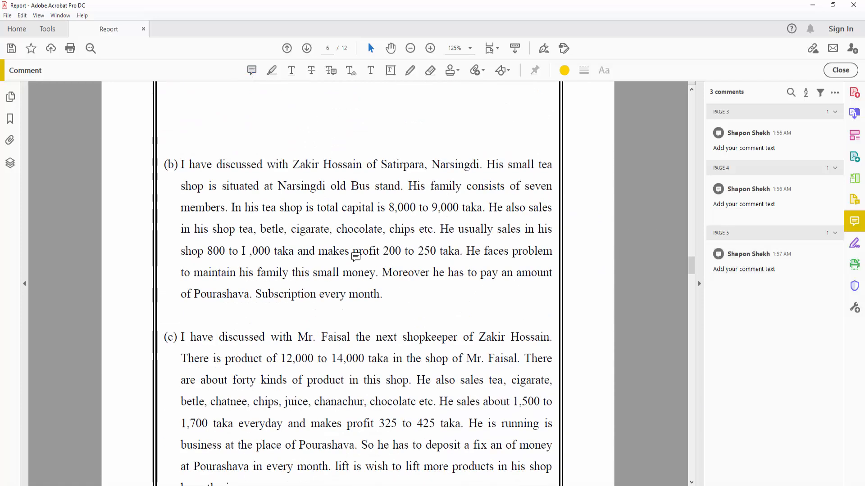
{"action": "left_click", "coordinate": [388, 292]}
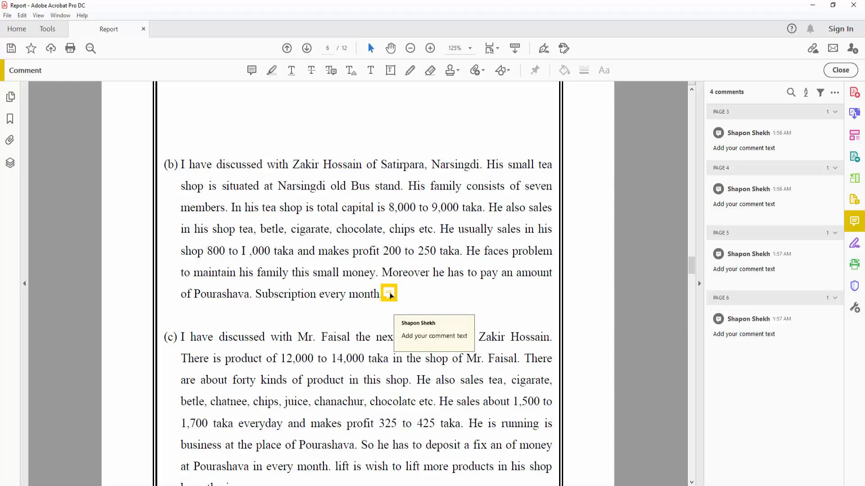
Shift the page 6 sticky note slightly up and to the right, clear of the sentence's final period.
{"action": "left_click_drag", "start_coordinate": [389, 294], "coordinate": [394, 289]}
{"action": "left_click", "coordinate": [409, 313]}
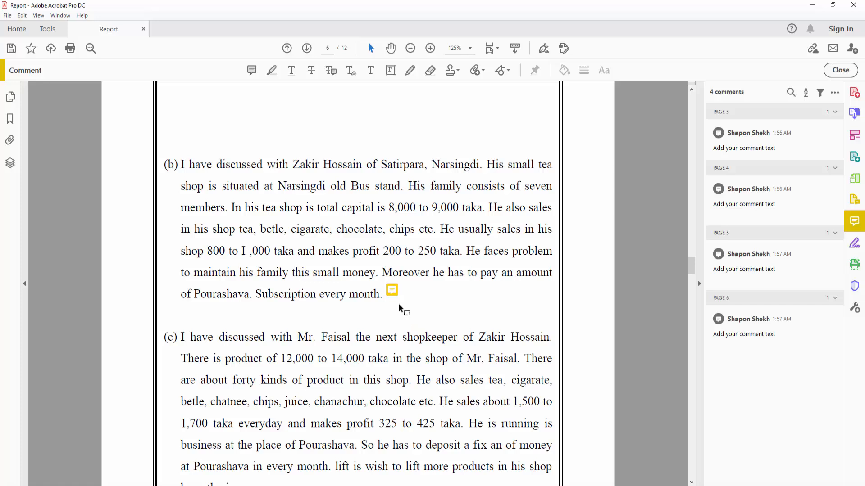
{"action": "mouse_move", "coordinate": [398, 288]}
{"action": "left_click_drag", "start_coordinate": [395, 287], "coordinate": [399, 284]}
{"action": "left_click", "coordinate": [404, 316]}
Delete the sticky note on page 6 and undo the deletion.
{"action": "left_click", "coordinate": [398, 290]}
{"action": "right_click", "coordinate": [399, 292]}
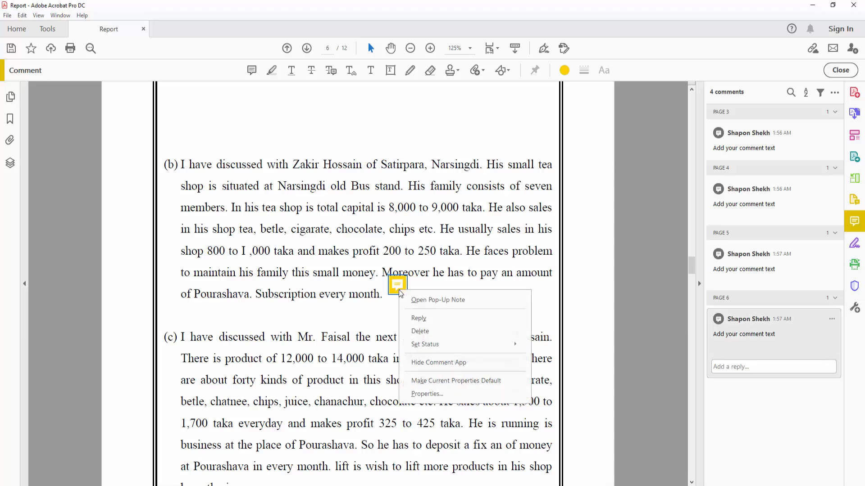
{"action": "left_click", "coordinate": [420, 332]}
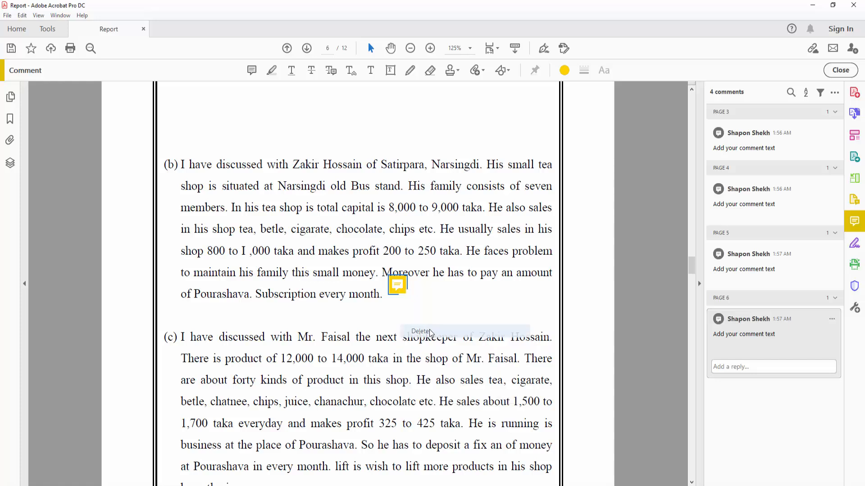
{"action": "key", "text": "ctrl+z"}
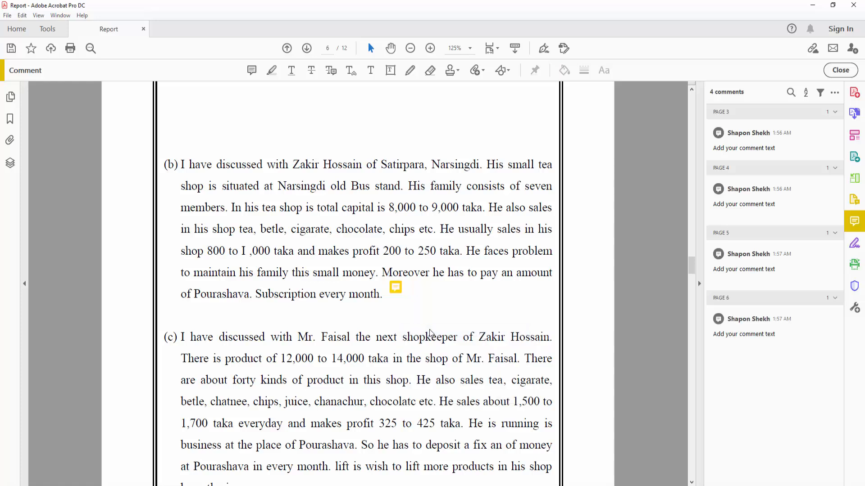
{"action": "left_click", "coordinate": [395, 286]}
{"action": "left_click", "coordinate": [754, 335]}
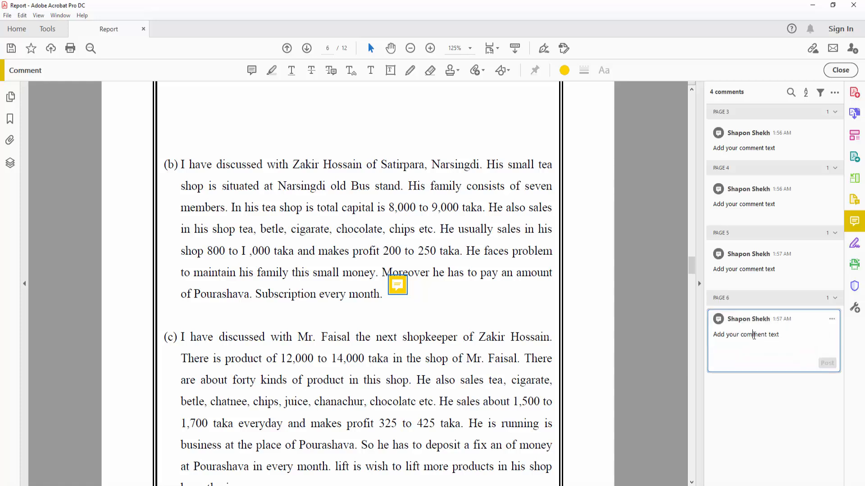
{"action": "left_click", "coordinate": [464, 303]}
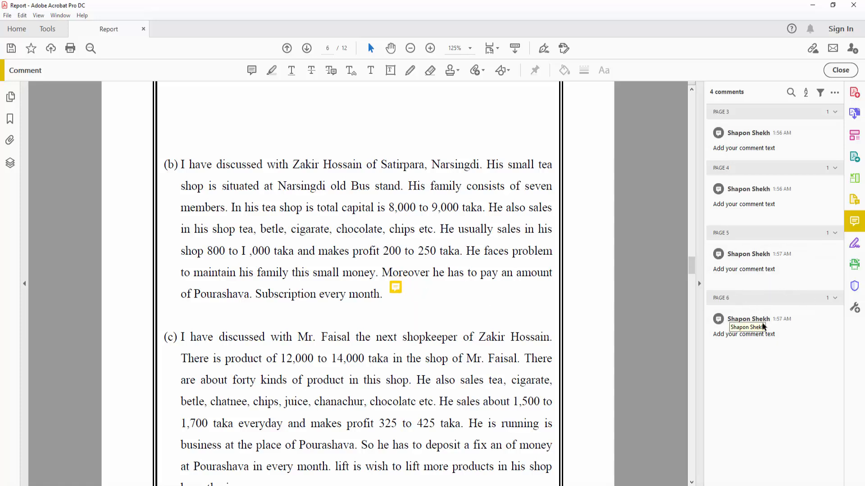
Shorten the page 5 comment to "Add your comment" and post the edit.
{"action": "left_click", "coordinate": [764, 266]}
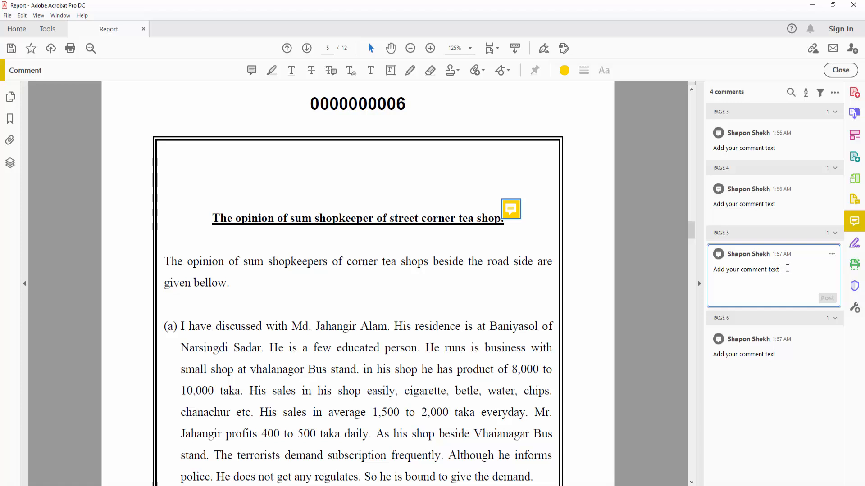
{"action": "left_click_drag", "start_coordinate": [787, 269], "coordinate": [768, 271]}
{"action": "key", "text": "BackSpace"}
{"action": "left_click", "coordinate": [826, 298]}
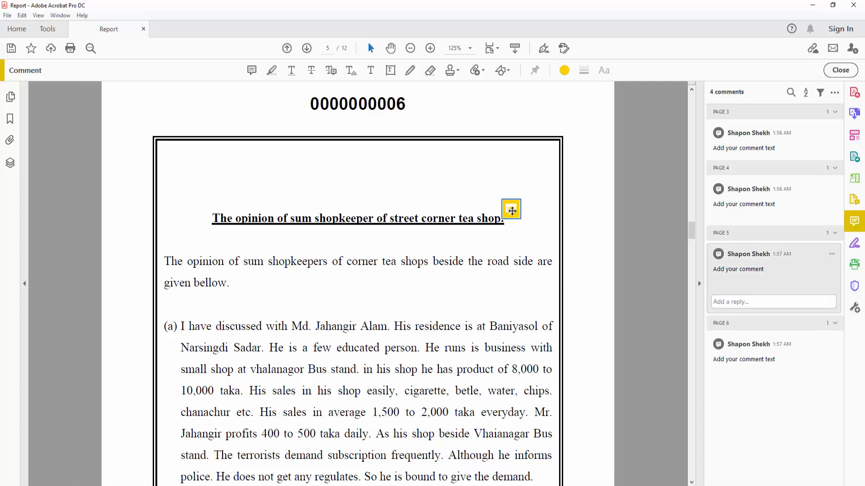
Shorten the page 4 comment to "your comment text" by removing its first word, post the edit and deselect the note.
{"action": "scroll", "coordinate": [511, 235], "scroll_direction": "up", "scroll_amount": 10}
{"action": "scroll", "coordinate": [511, 235], "scroll_direction": "up", "scroll_amount": 5}
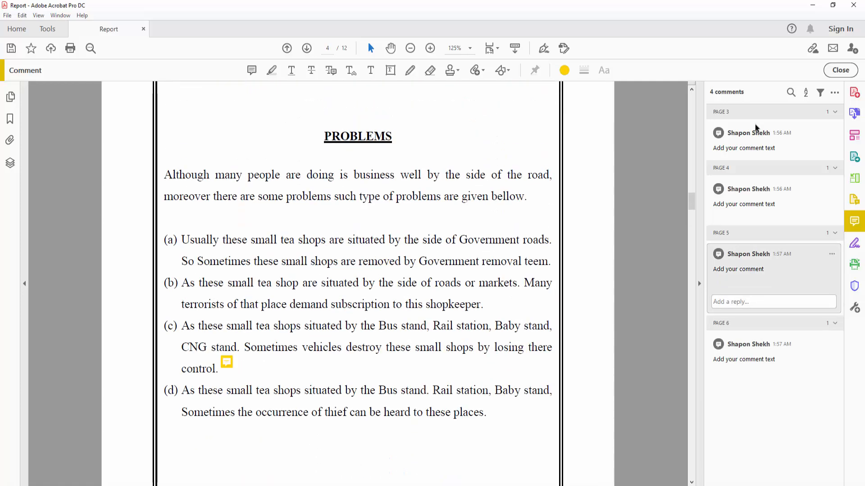
{"action": "left_click", "coordinate": [835, 93]}
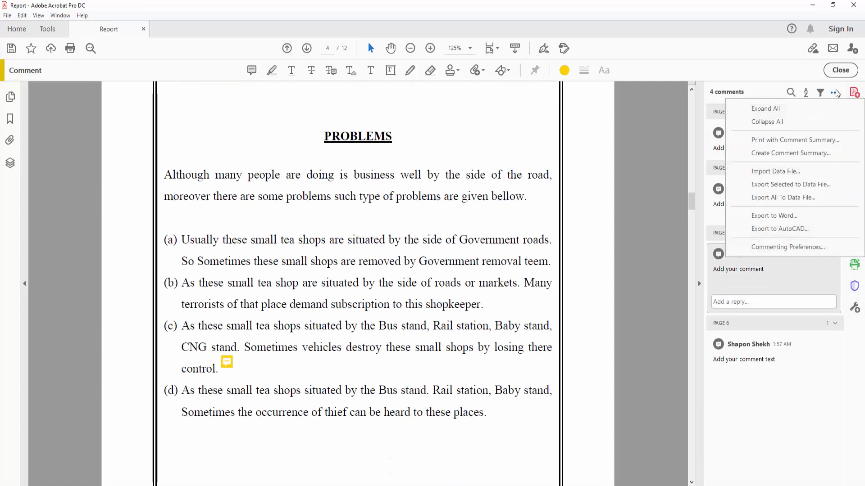
{"action": "left_click", "coordinate": [836, 93]}
{"action": "left_click", "coordinate": [224, 363]}
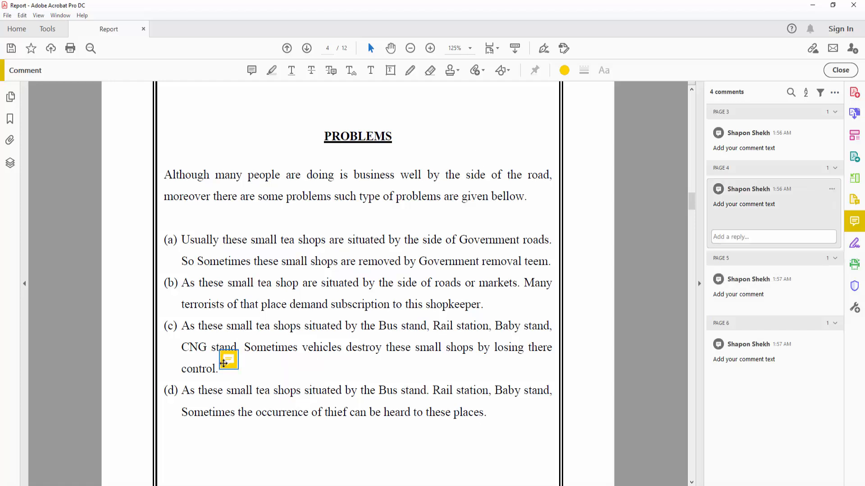
{"action": "left_click", "coordinate": [767, 204]}
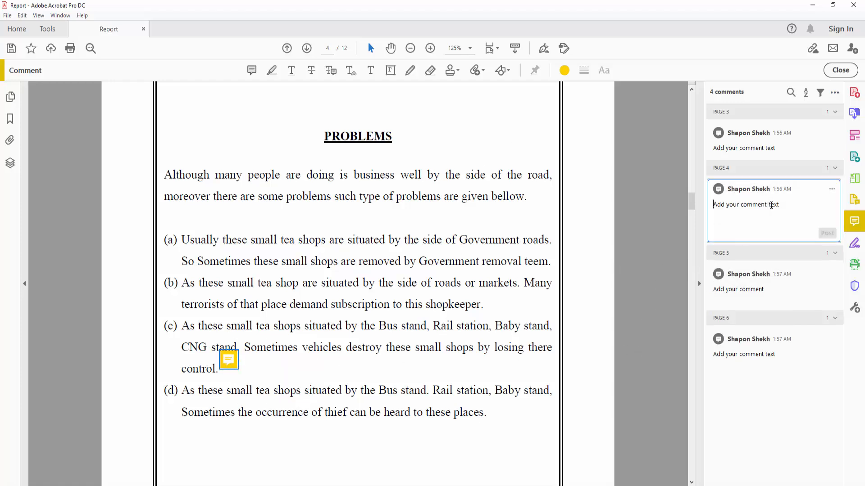
{"action": "double_click", "coordinate": [719, 206]}
{"action": "key", "text": "BackSpace"}
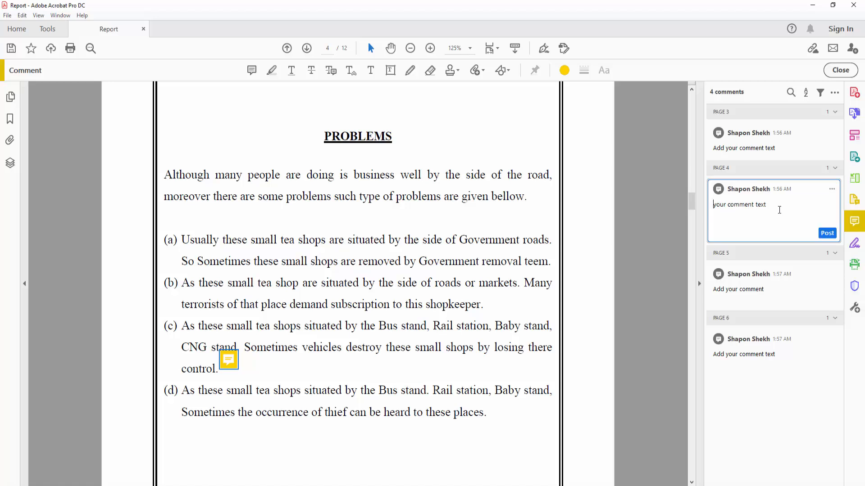
{"action": "left_click", "coordinate": [827, 233]}
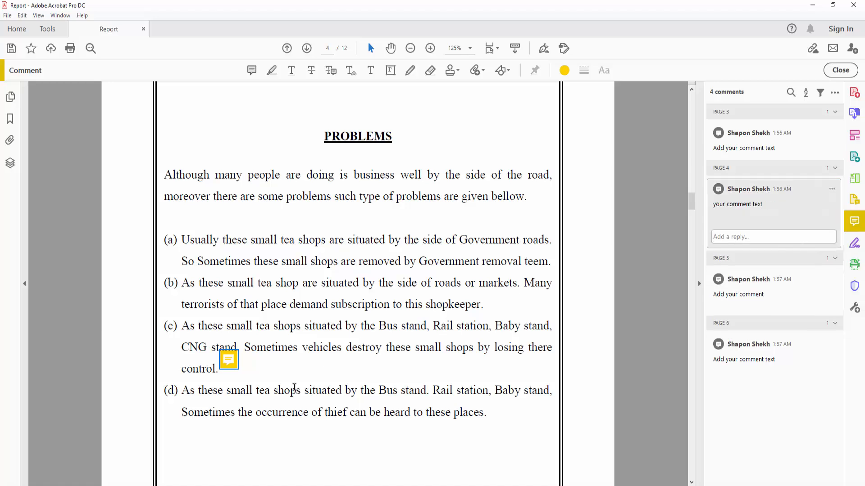
{"action": "left_click", "coordinate": [395, 301]}
Delete the page 3 sticky note comment in the Description section.
{"action": "scroll", "coordinate": [395, 301], "scroll_direction": "up", "scroll_amount": 12}
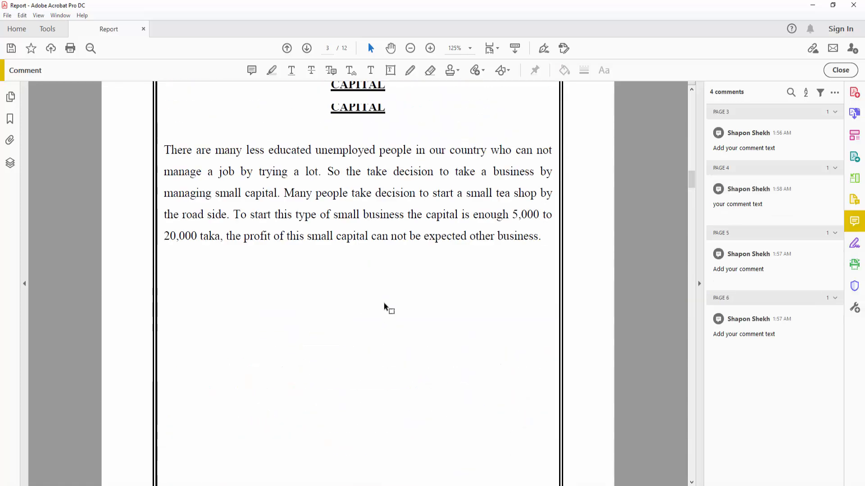
{"action": "left_click", "coordinate": [834, 92]}
{"action": "left_click", "coordinate": [834, 91]}
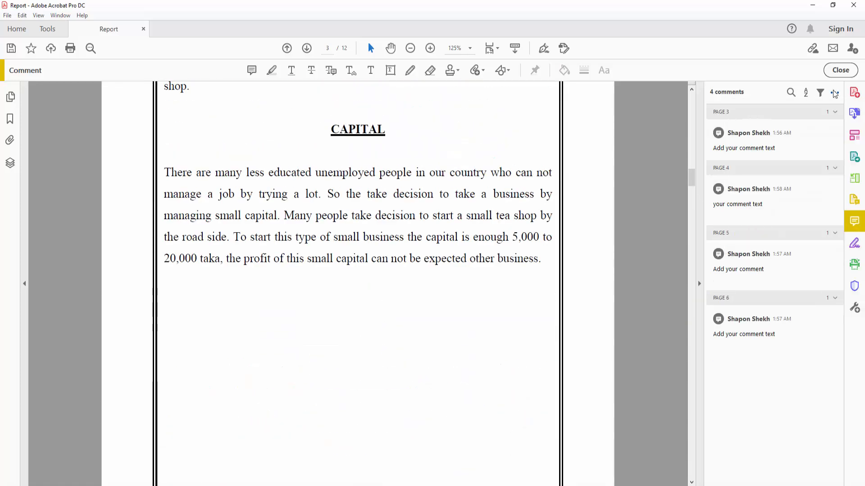
{"action": "left_click", "coordinate": [794, 140]}
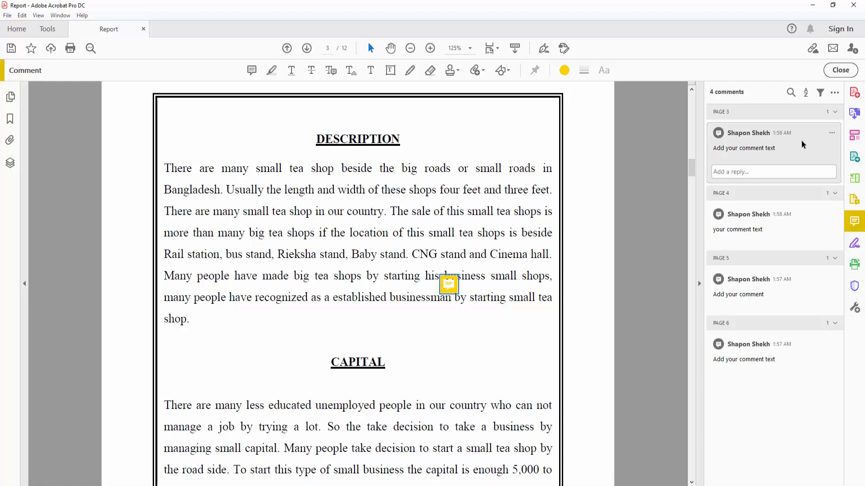
{"action": "left_click", "coordinate": [831, 134]}
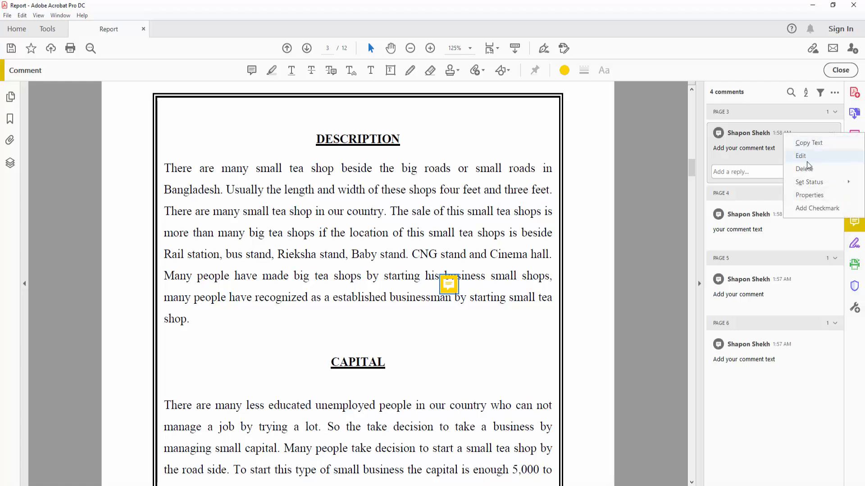
{"action": "left_click", "coordinate": [764, 148]}
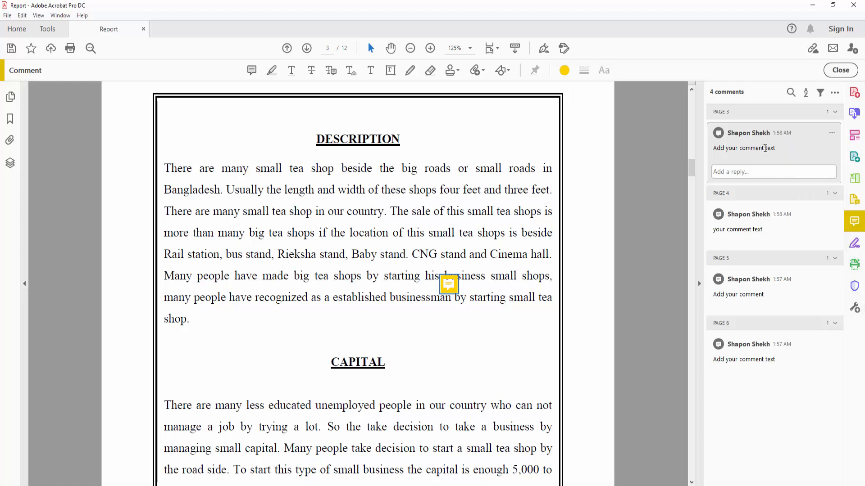
{"action": "left_click", "coordinate": [832, 133]}
{"action": "left_click", "coordinate": [812, 170]}
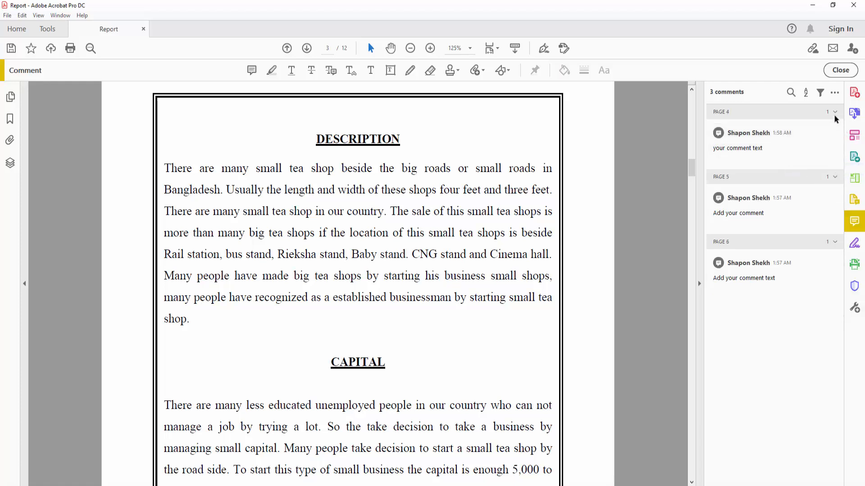
Delete the comments on page 4 and page 5.
{"action": "left_click", "coordinate": [829, 131]}
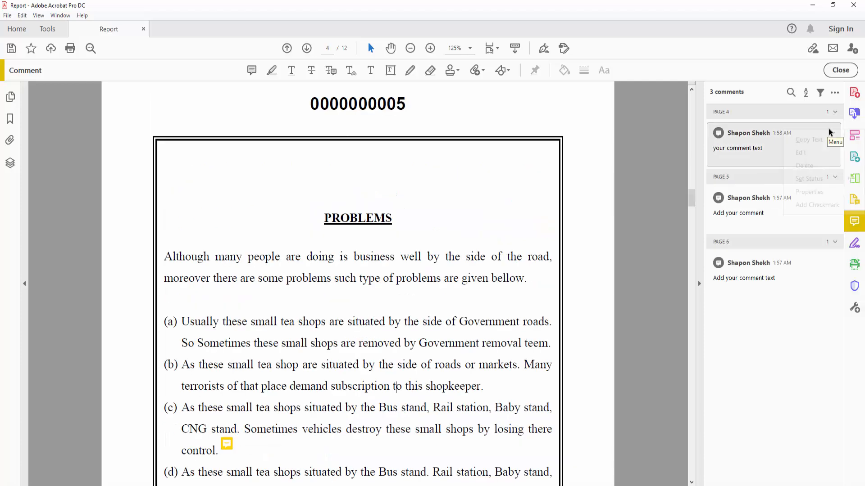
{"action": "left_click", "coordinate": [765, 153]}
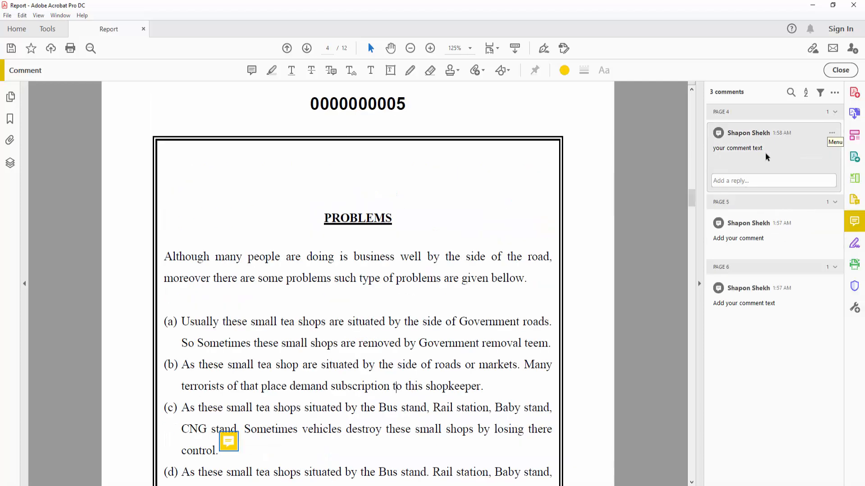
{"action": "right_click", "coordinate": [796, 142]}
{"action": "left_click", "coordinate": [800, 179]}
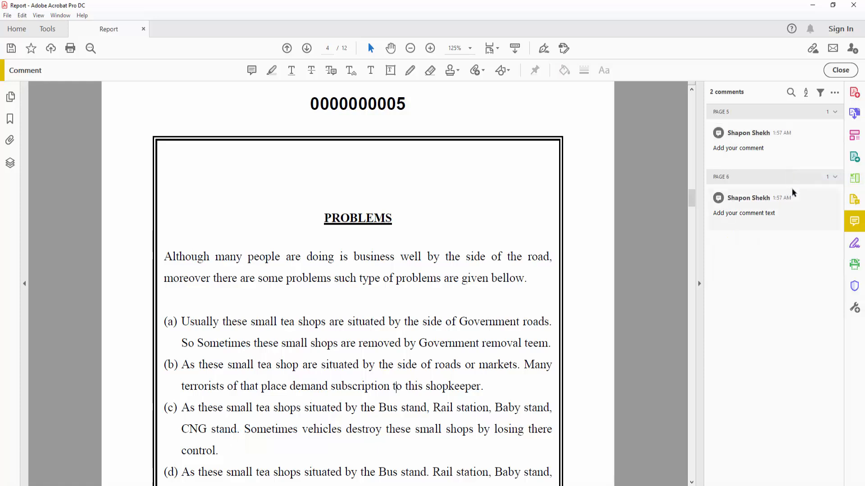
{"action": "left_click", "coordinate": [831, 133]}
{"action": "left_click", "coordinate": [800, 179]}
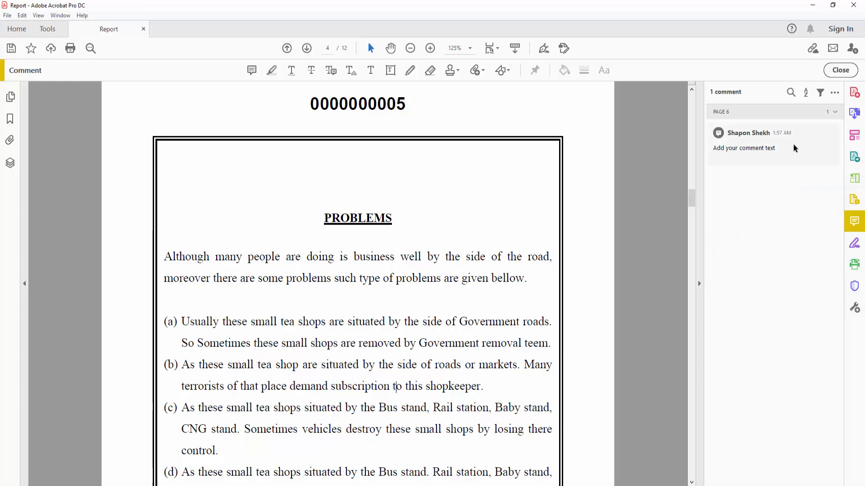
Go to the page 6 comment's sticky note in the document and view the text below it.
{"action": "left_click", "coordinate": [740, 146]}
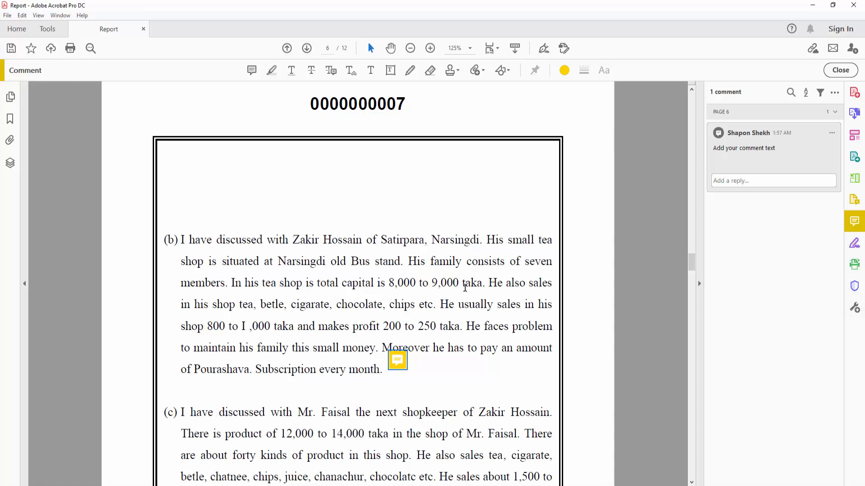
{"action": "scroll", "coordinate": [464, 287], "scroll_direction": "down", "scroll_amount": 5}
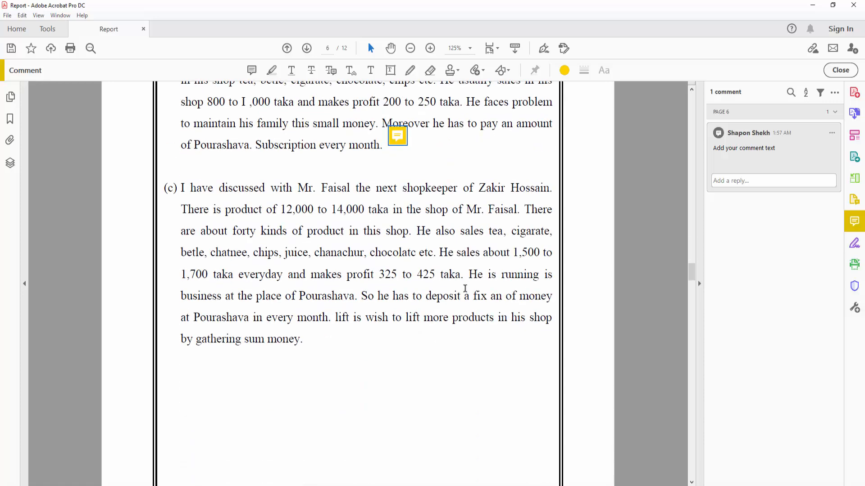